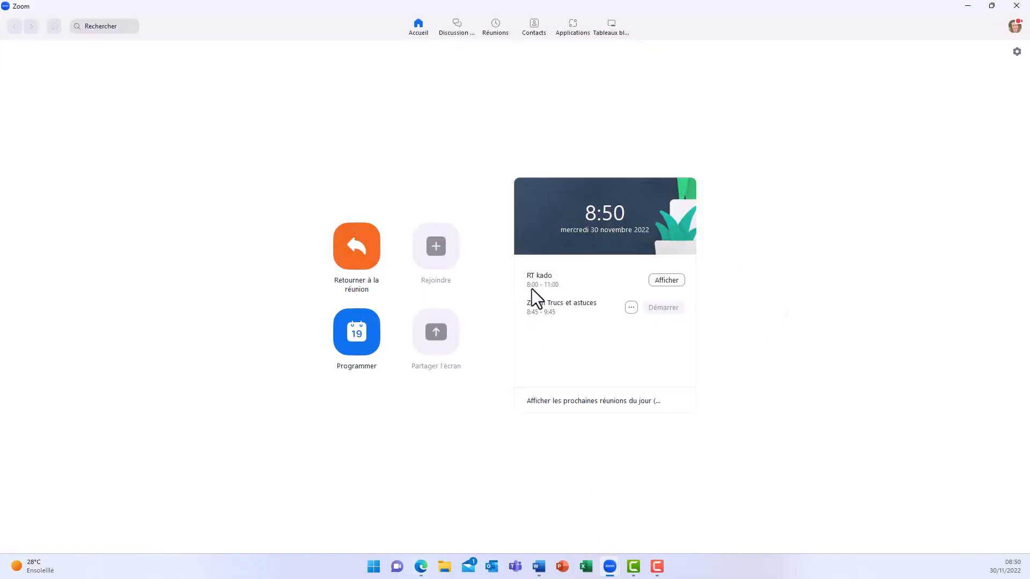
Switch to the Zoom web portal in Edge and examine the Sondages/questionnaires de réunion options in the in-meeting basic settings.
left_click(585, 403)
left_click(421, 568)
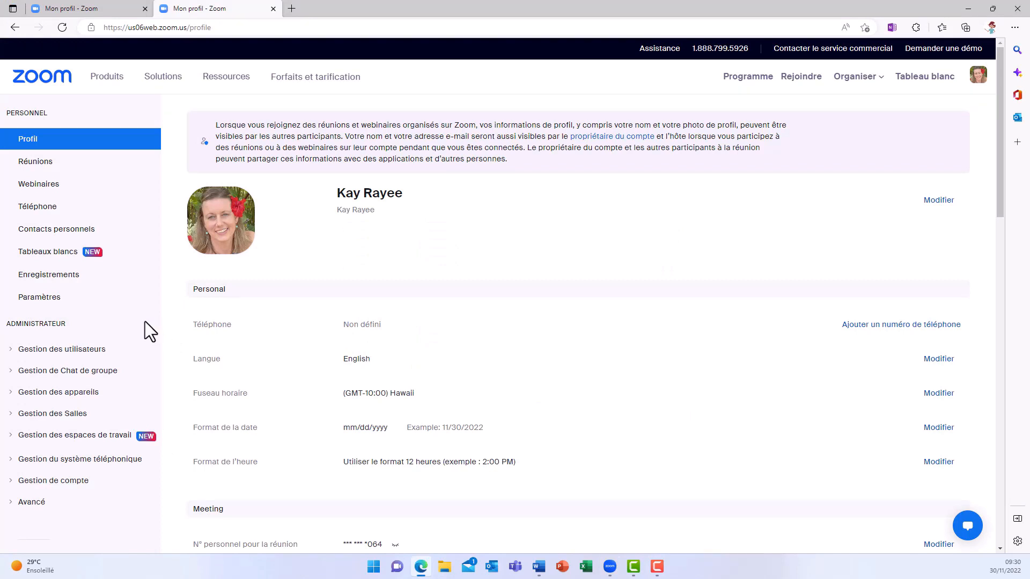
left_click(52, 298)
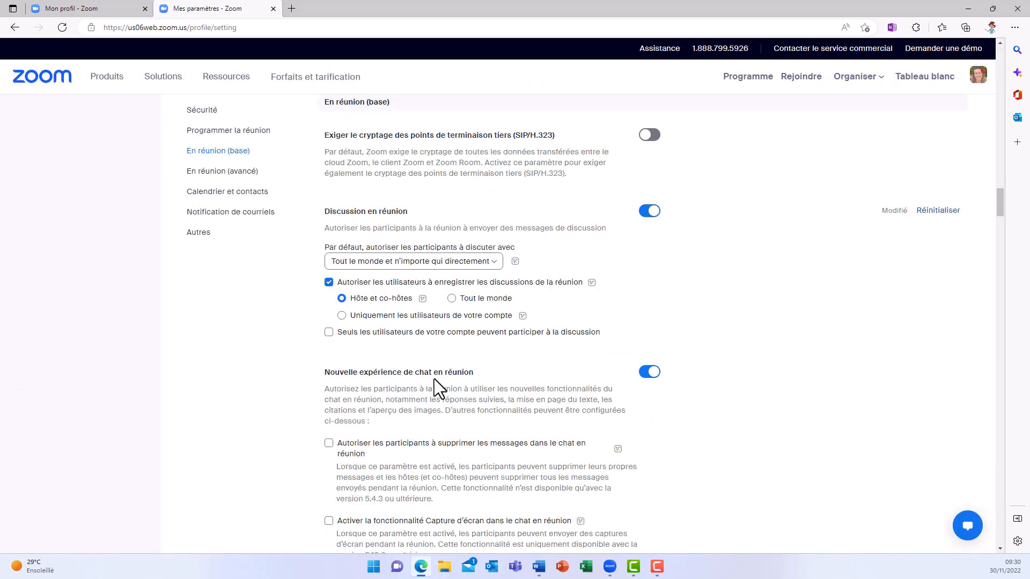
scroll(434, 380, "down", 10)
scroll(433, 379, "down", 6)
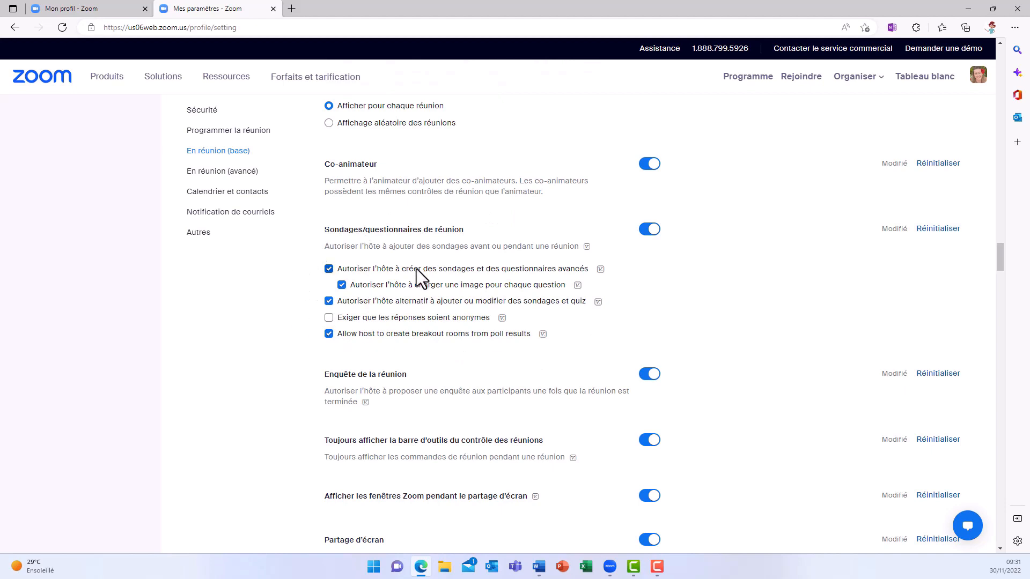
Go back to the profile page and open the Sondages/quiz section of the account's meetings.
left_click(15, 28)
left_click(15, 27)
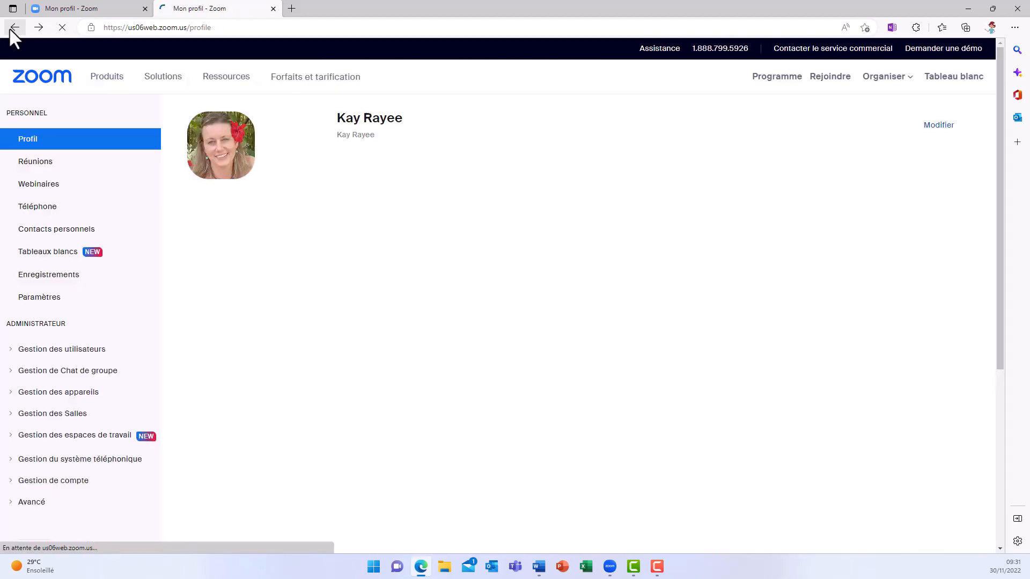
left_click(35, 162)
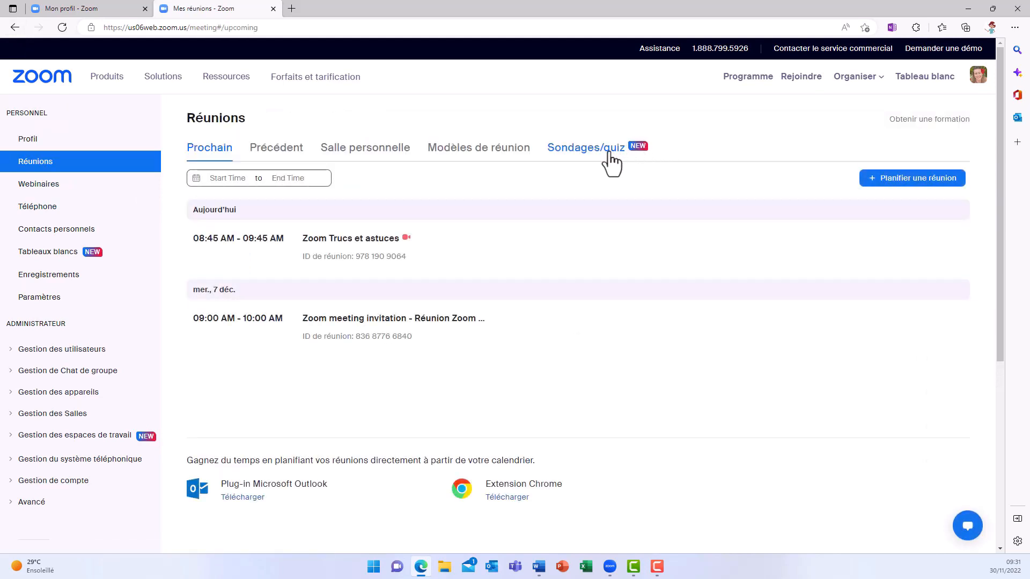
left_click(612, 163)
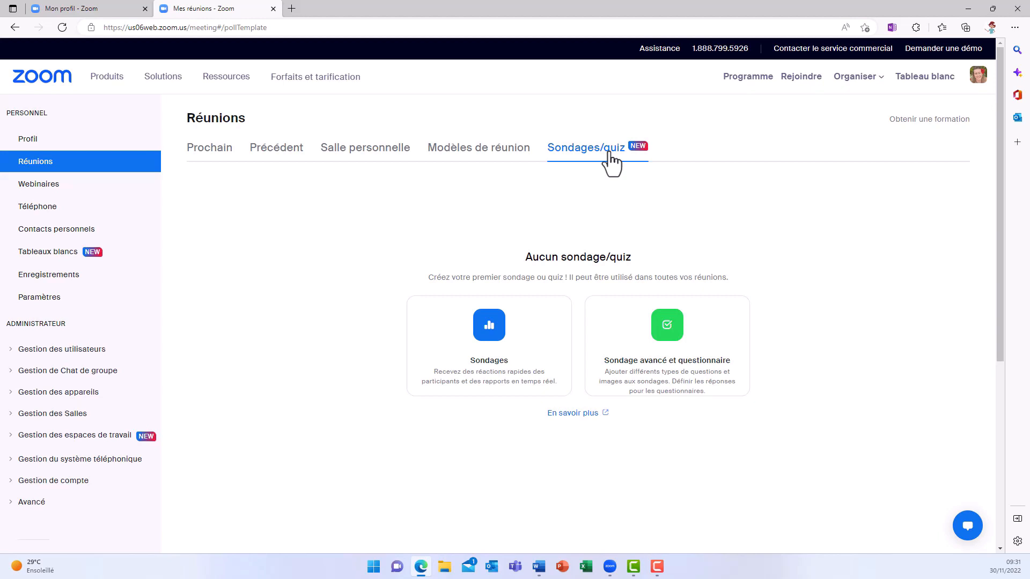
Create and save a single-choice poll "Maîtrisez-vous l'outil Zoom ?" with choices "Les bases", "J'aimerais en savoir plus" and "Je maîtrise", enabling Create Breakout Rooms.
left_click(541, 333)
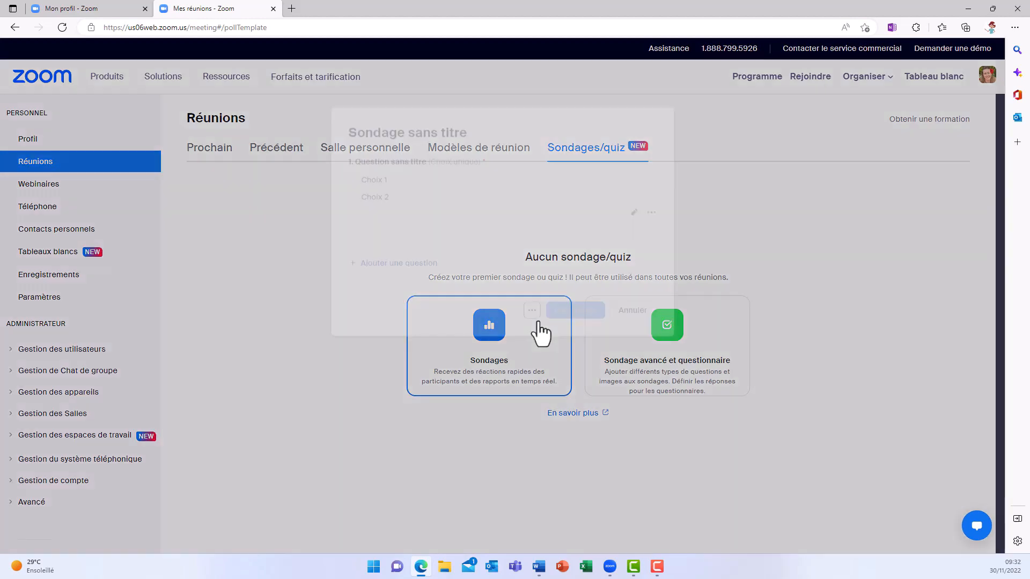
type("Maîtrisez-vous l'outil Zoom ?")
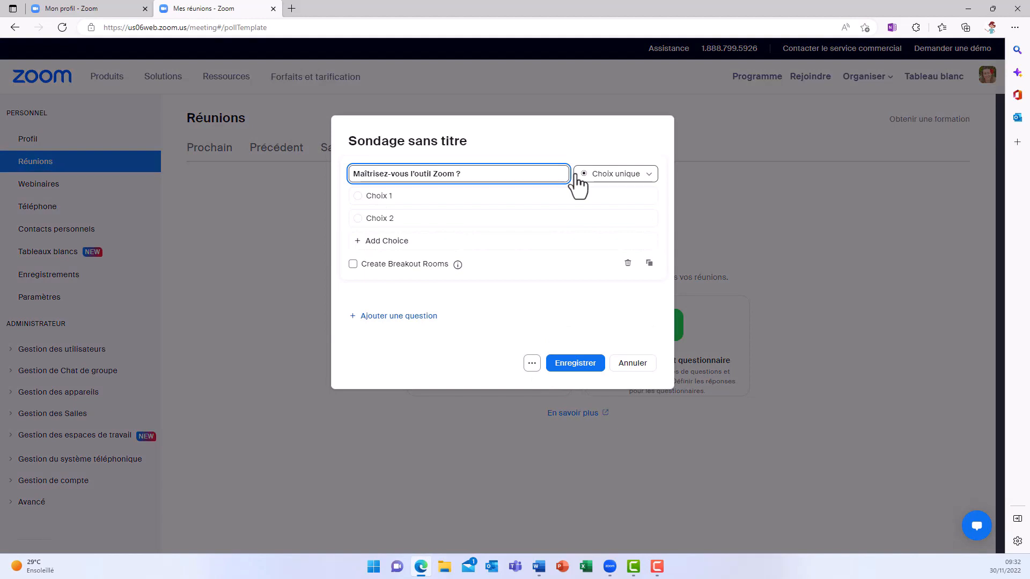
left_click(651, 184)
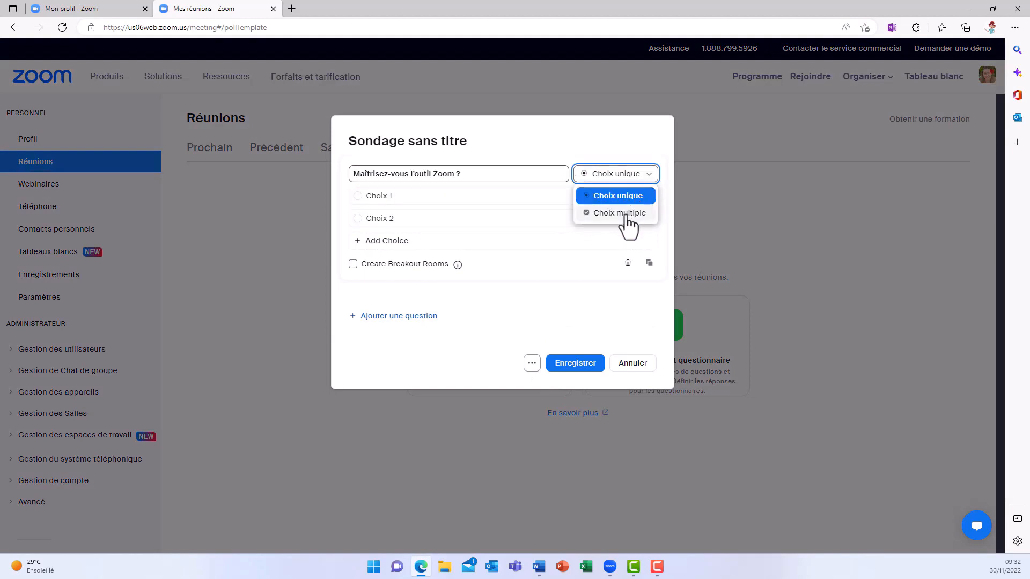
left_click(615, 201)
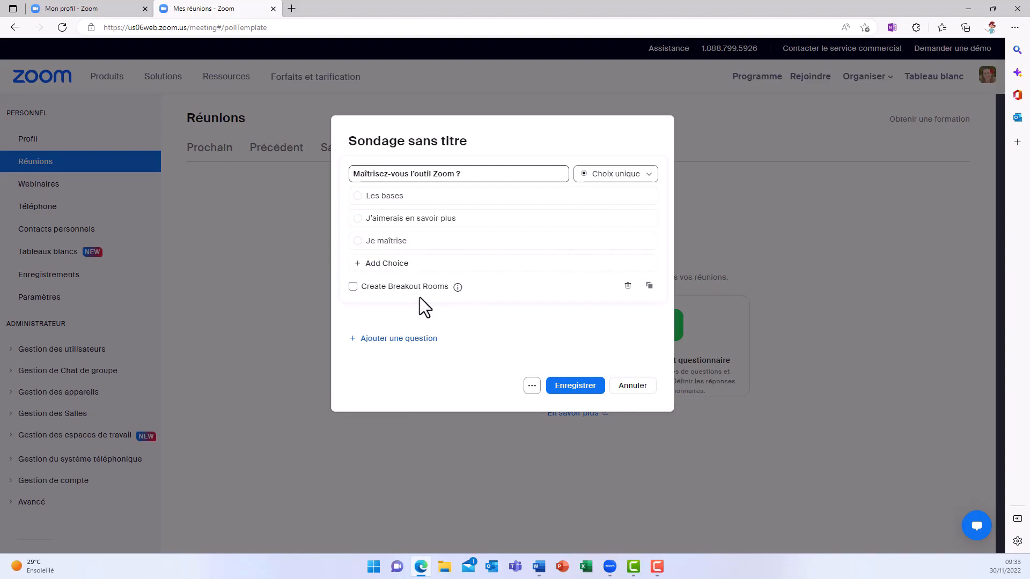
left_click(353, 288)
left_click(559, 389)
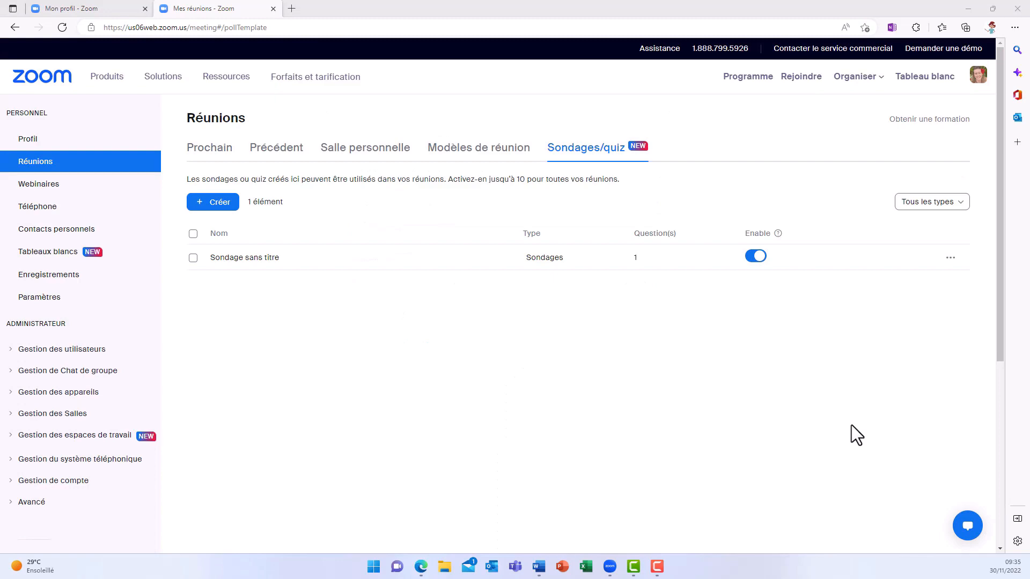
Switch to the running Zoom meeting, launch the prepared poll for the participants and end it.
left_click(610, 566)
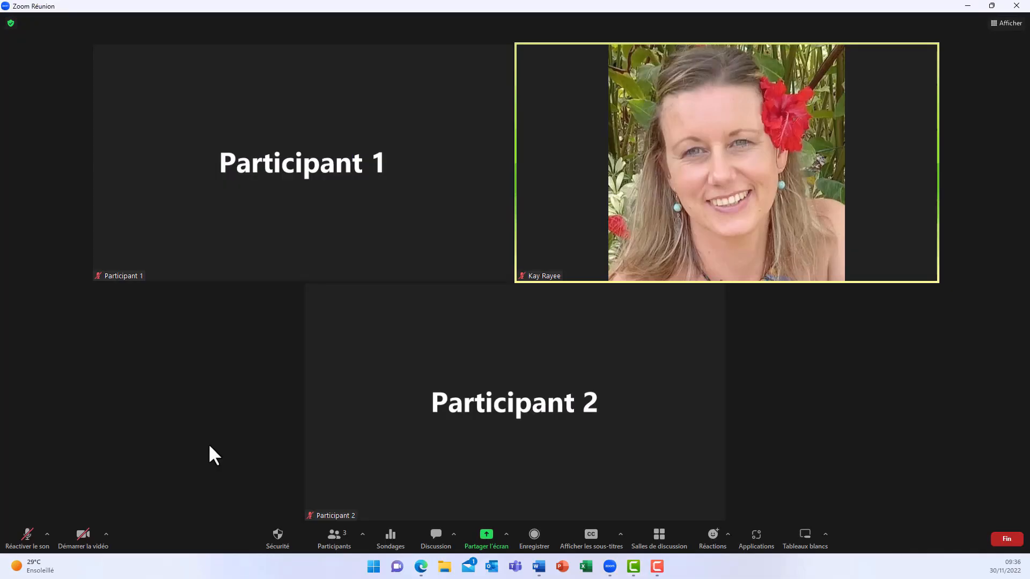
left_click(391, 538)
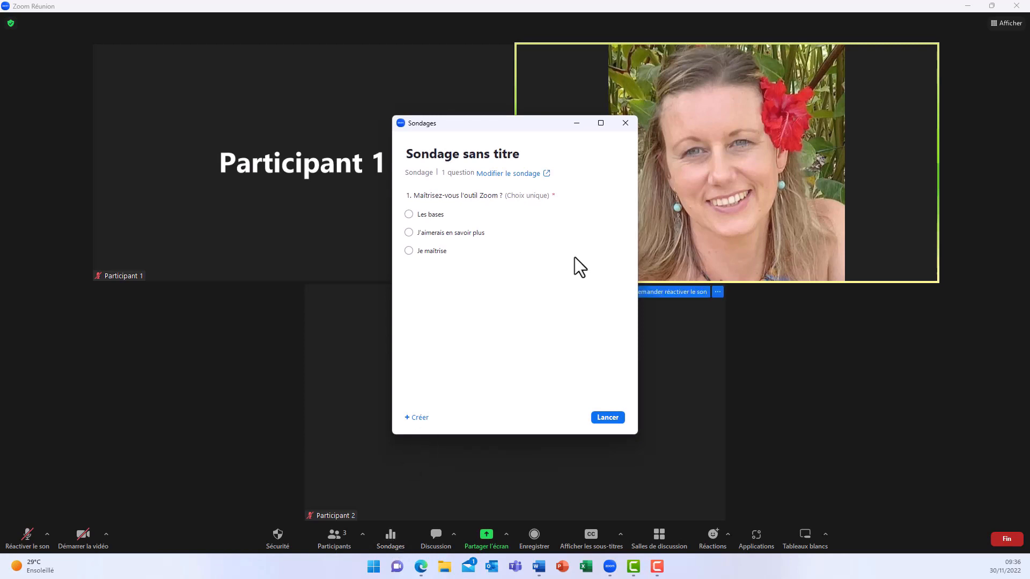
left_click(609, 419)
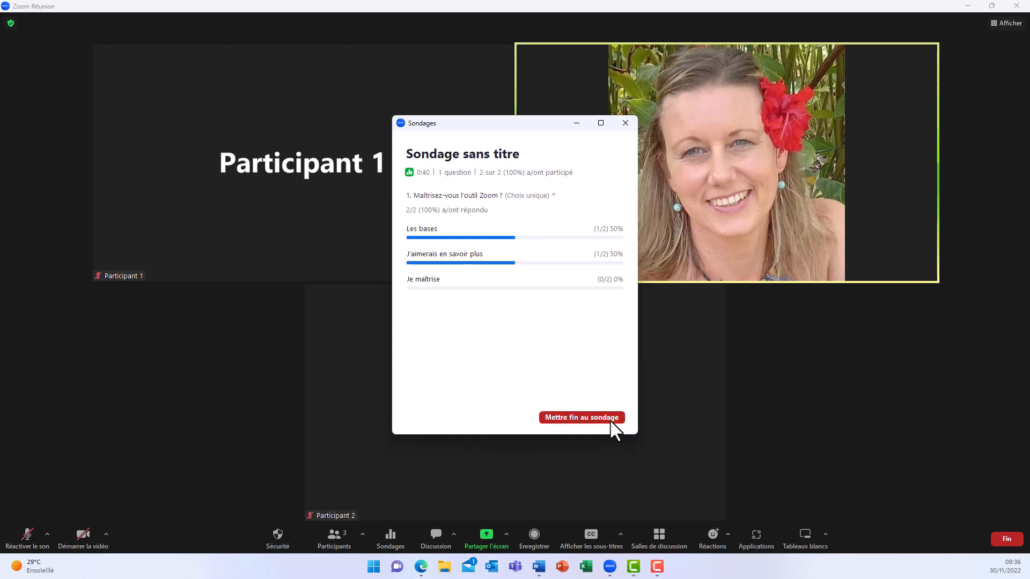
left_click(611, 420)
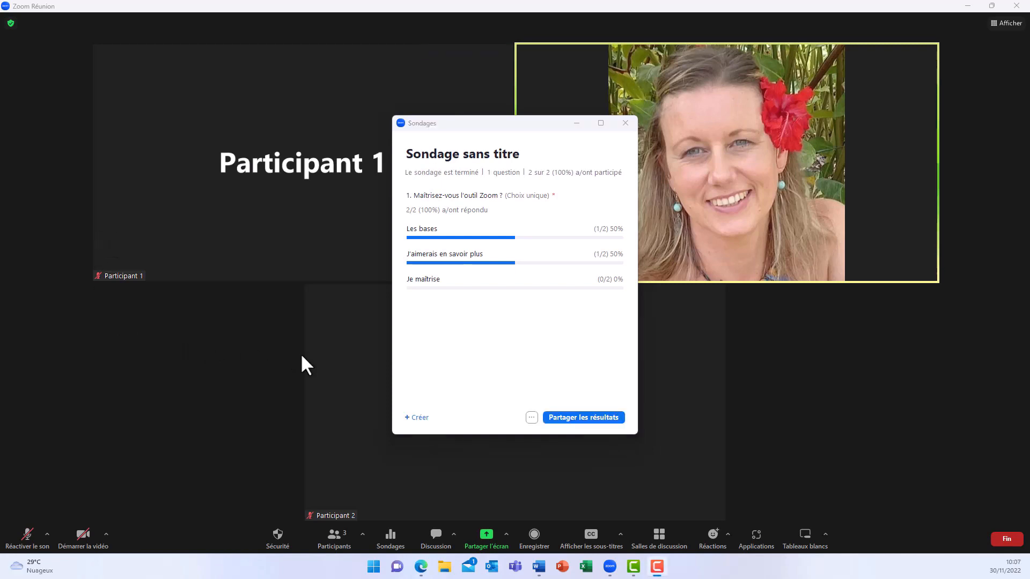
Share the ended poll's results with the participants and start creating another poll from the meeting.
left_click(611, 418)
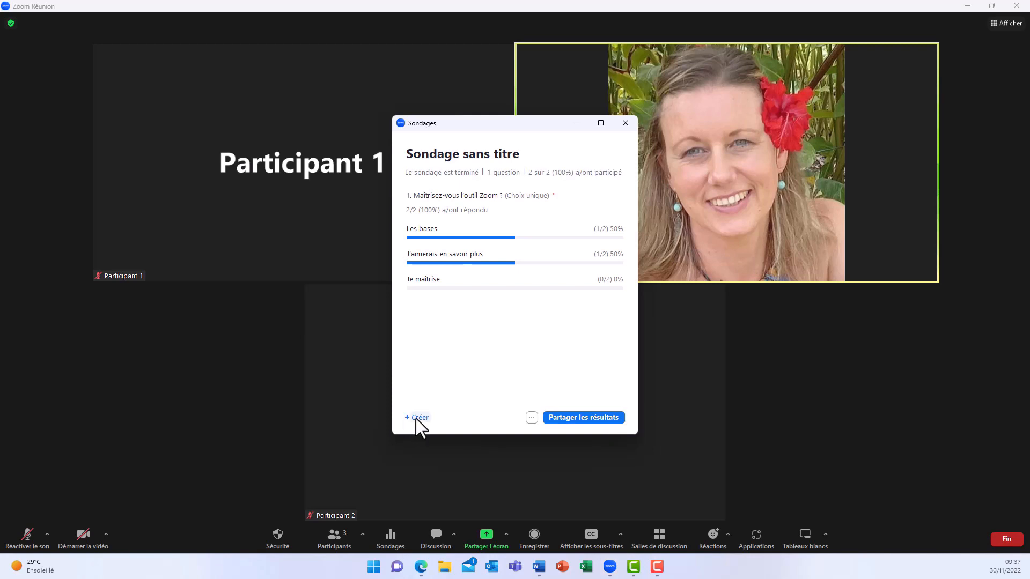
left_click(418, 418)
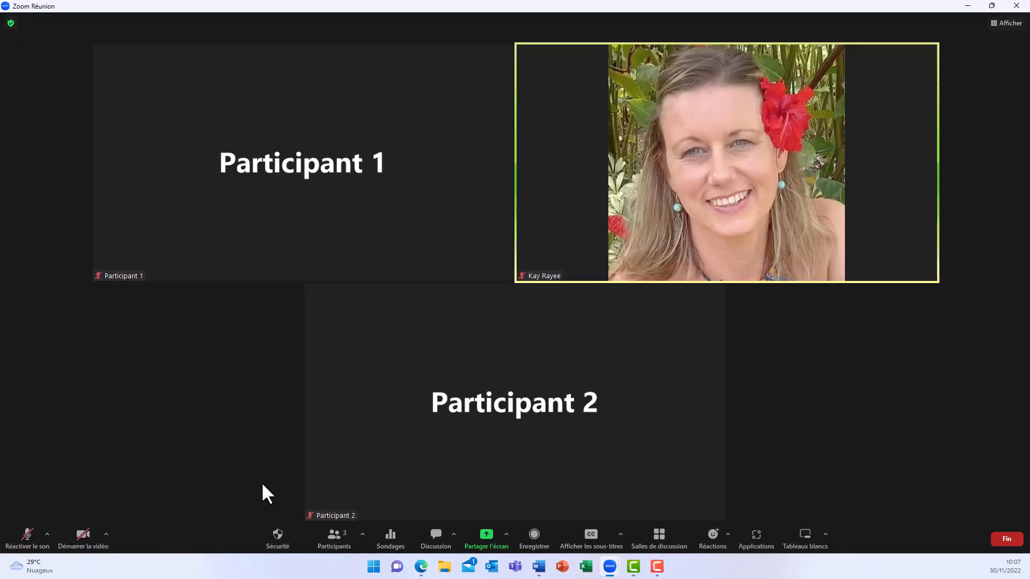
Create 2 breakout rooms with the participants assigned automatically.
left_click(654, 543)
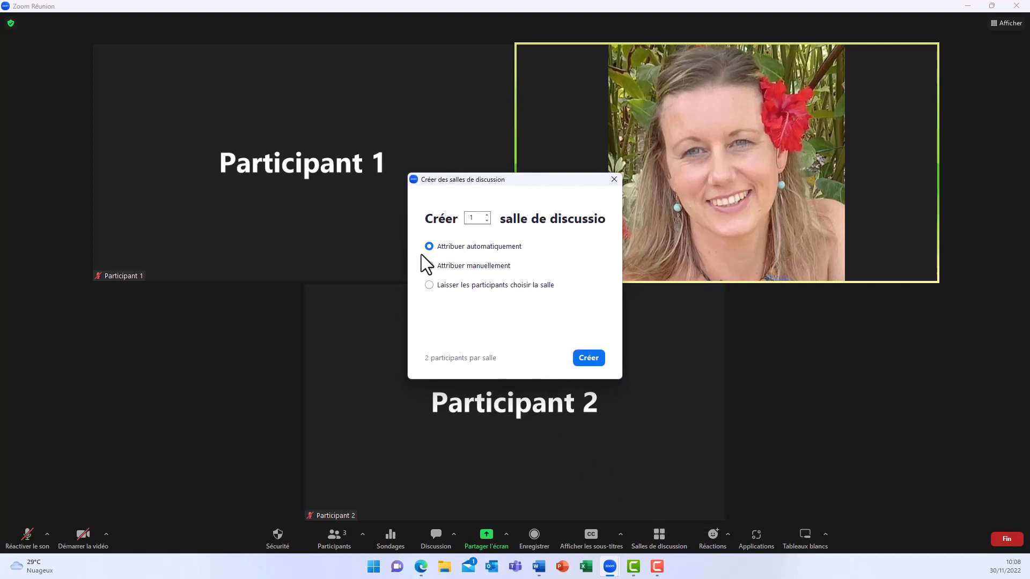
left_click(488, 216)
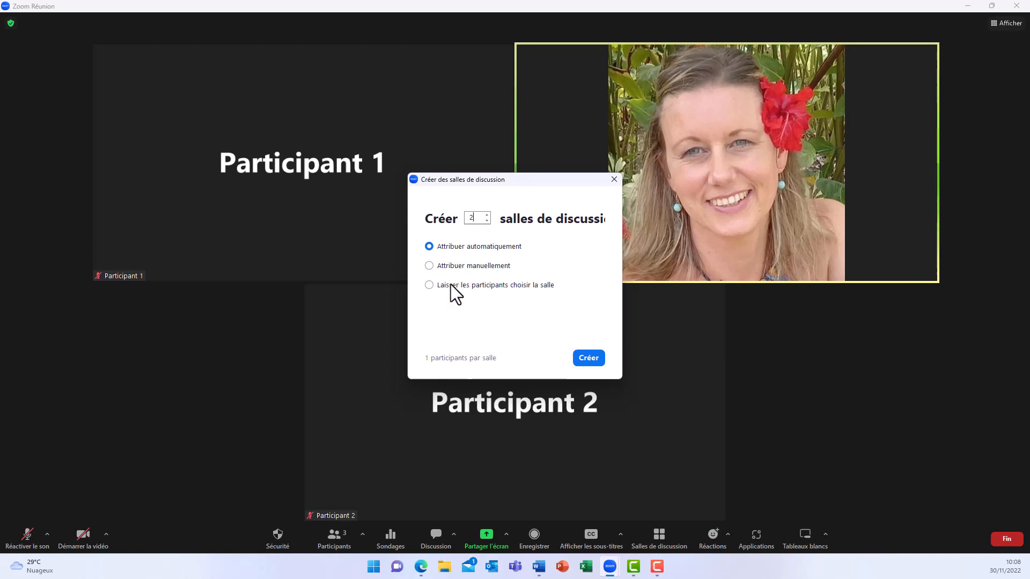
left_click(580, 358)
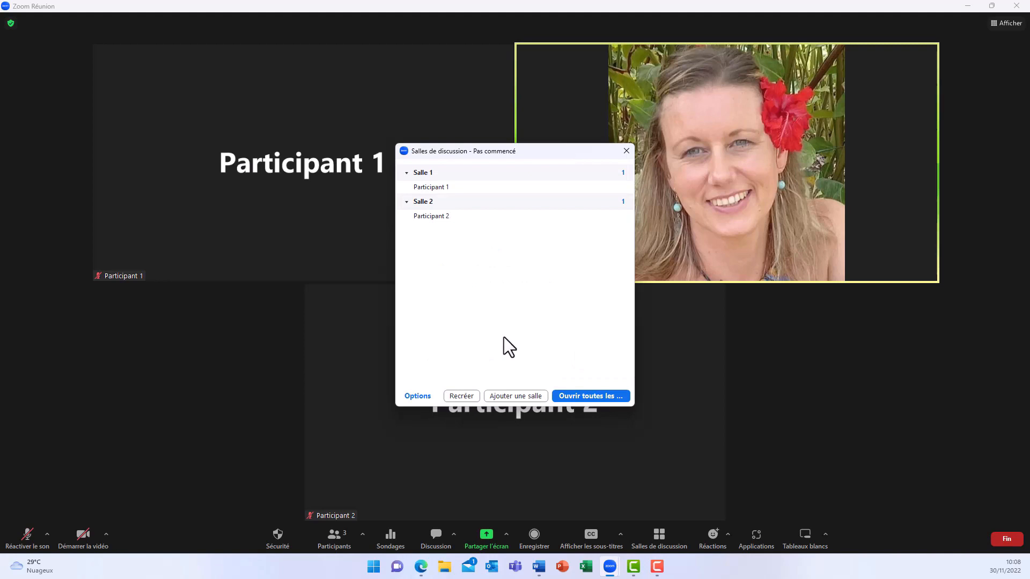
Display the exchange options for Participant 1 in Salle 1 and open all the breakout rooms.
mouse_move(557, 188)
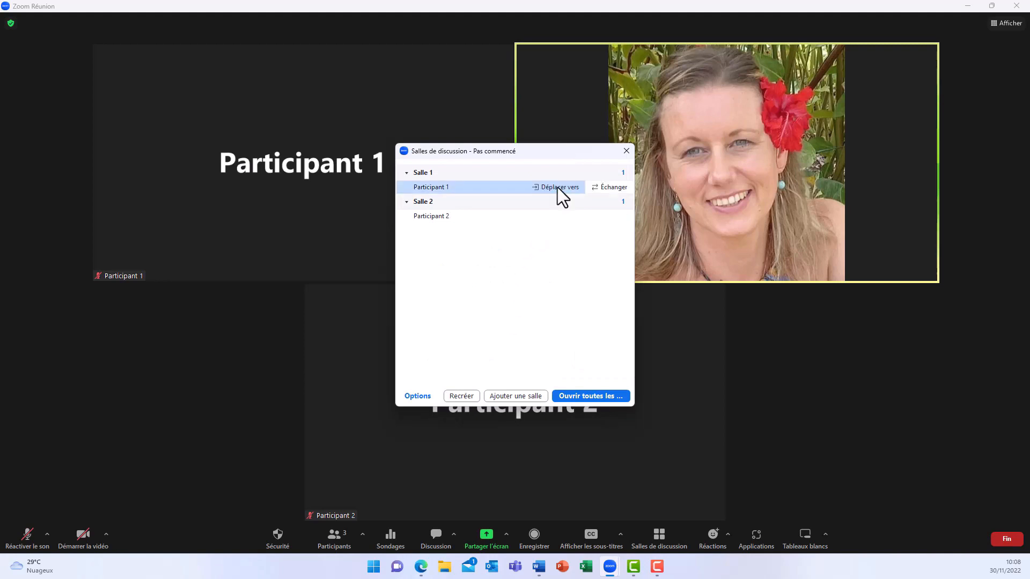
left_click(611, 194)
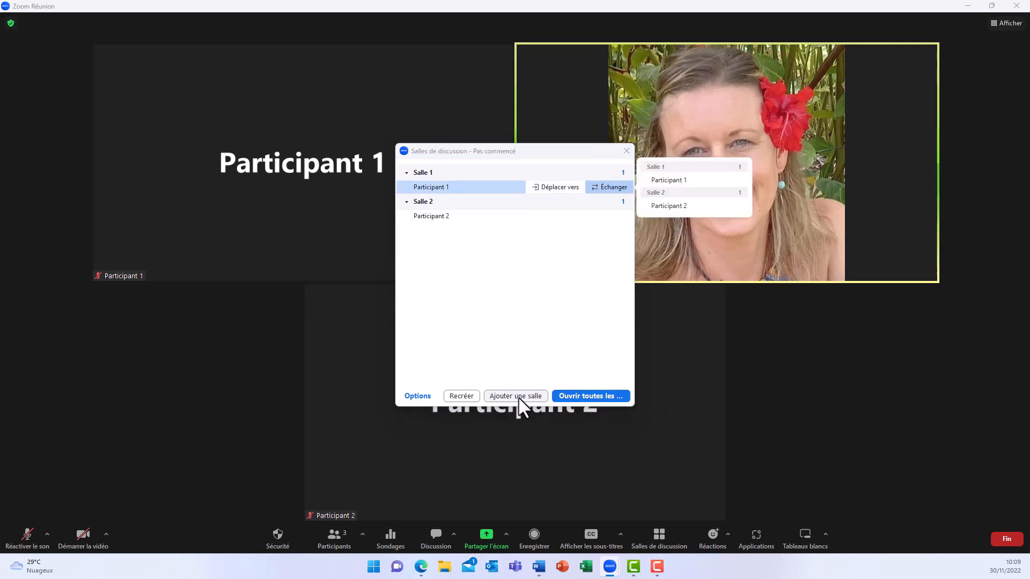
left_click(582, 397)
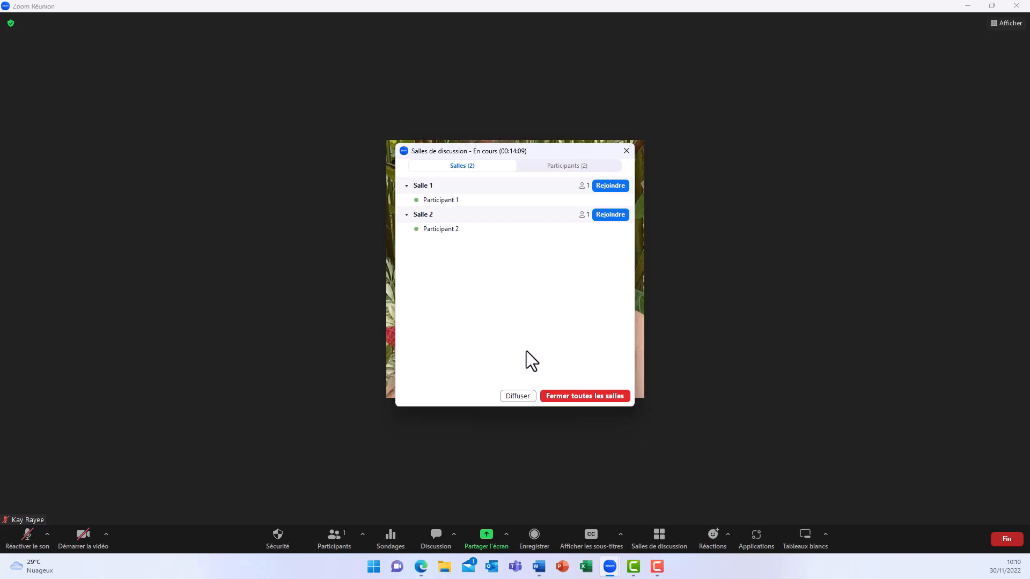
Open the form for broadcasting a text message to all breakout rooms.
left_click(512, 396)
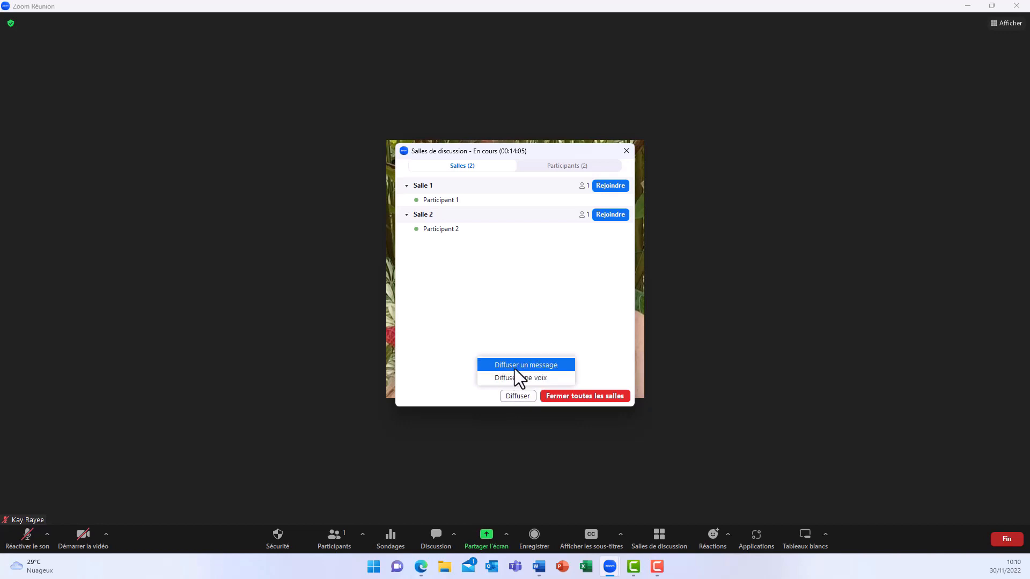
left_click(514, 369)
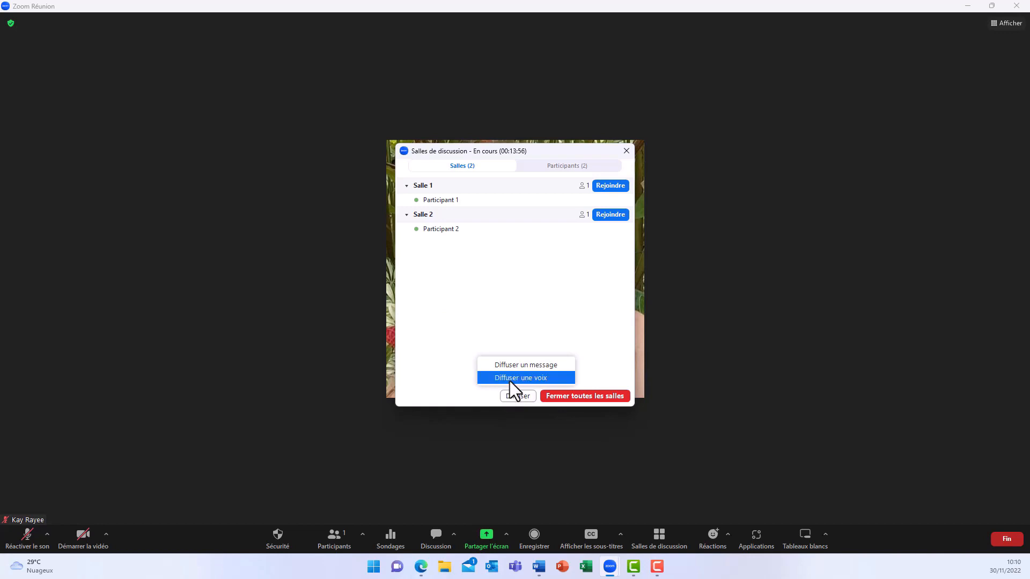
left_click(509, 381)
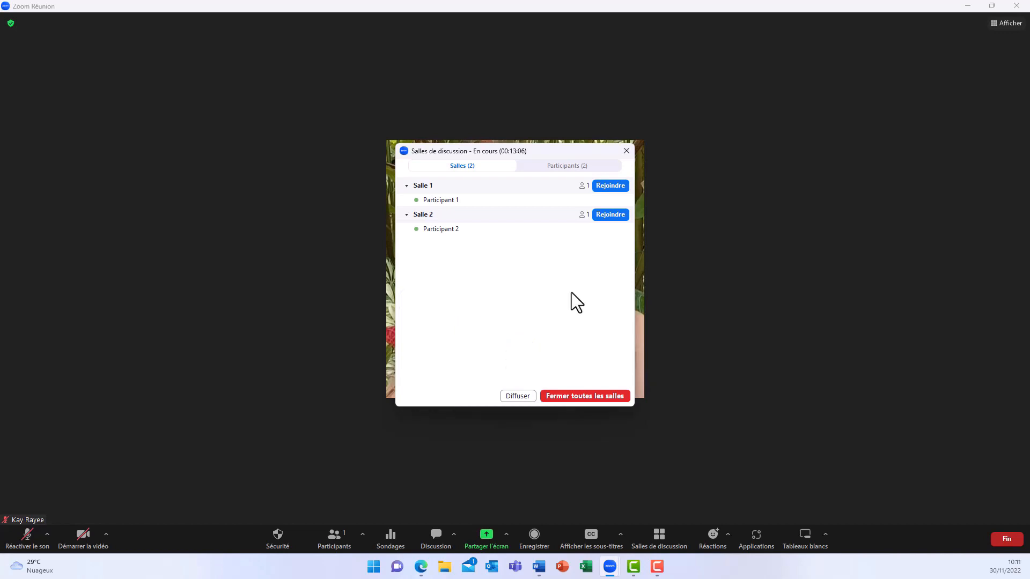
Join Salle 1 as host and leave that breakout room to return to the main session.
left_click(610, 189)
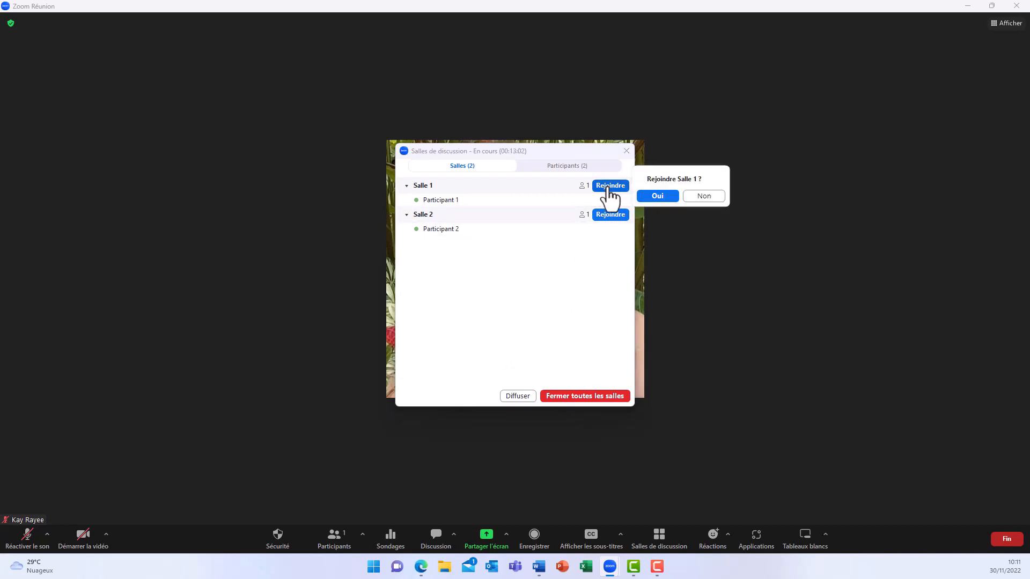
left_click(659, 196)
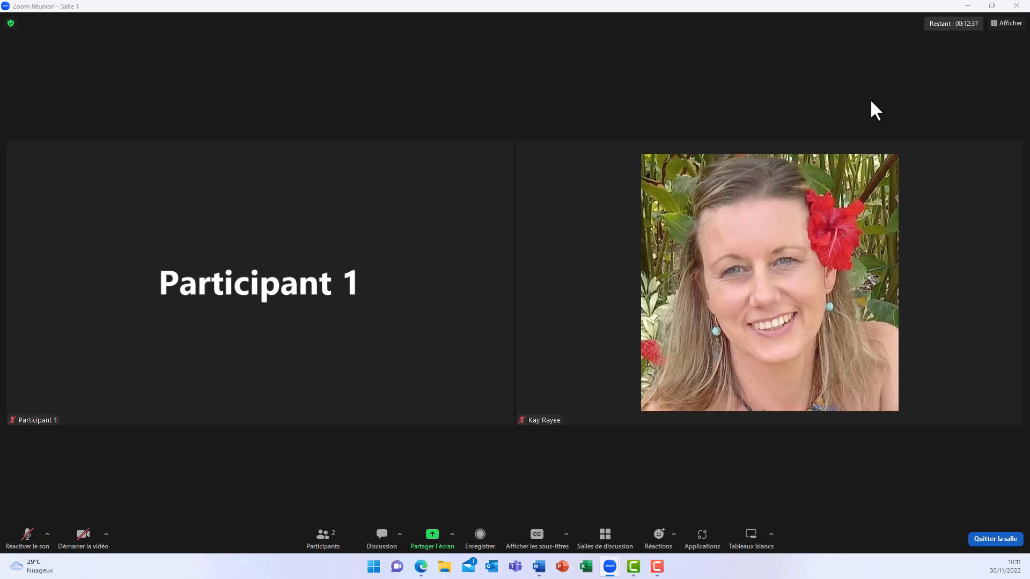
left_click(1001, 540)
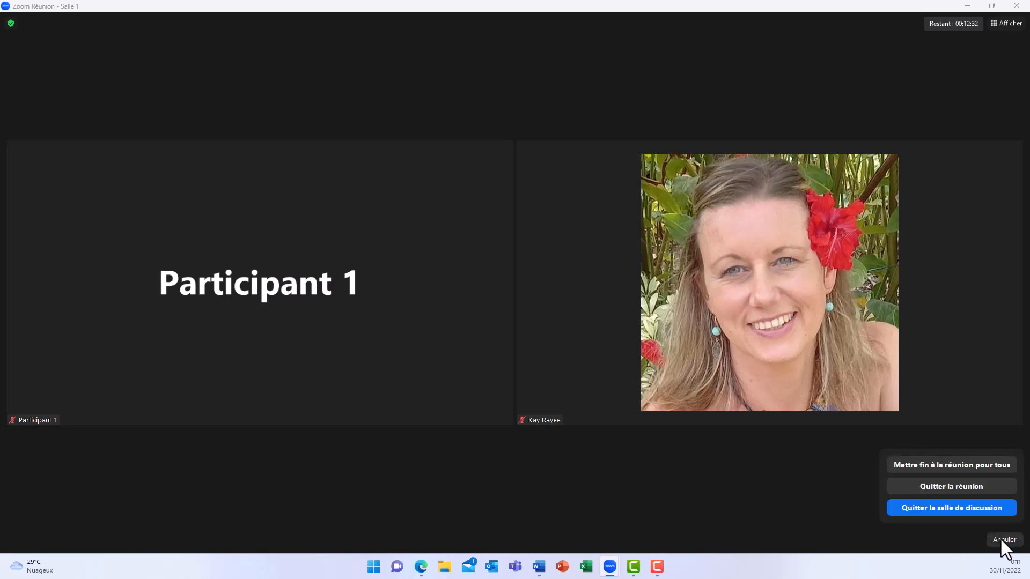
left_click(952, 508)
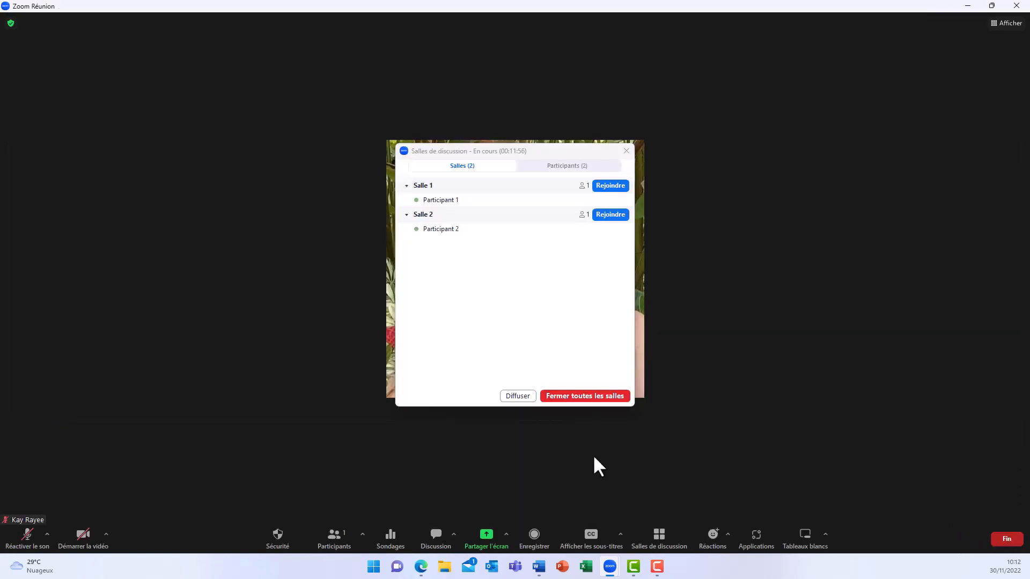
Close all the breakout rooms so the participants are sent back to the main session.
left_click(593, 395)
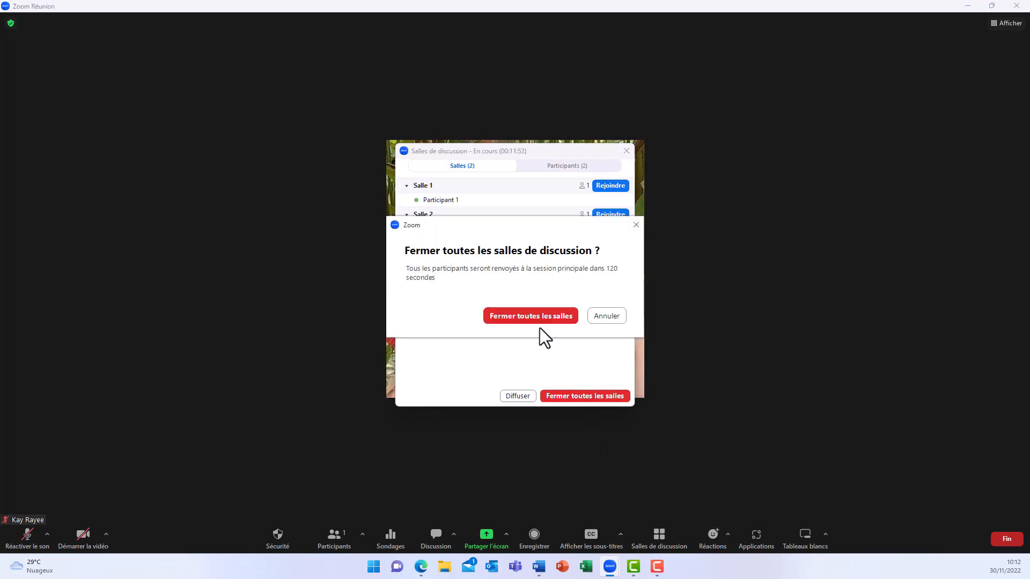
left_click(526, 316)
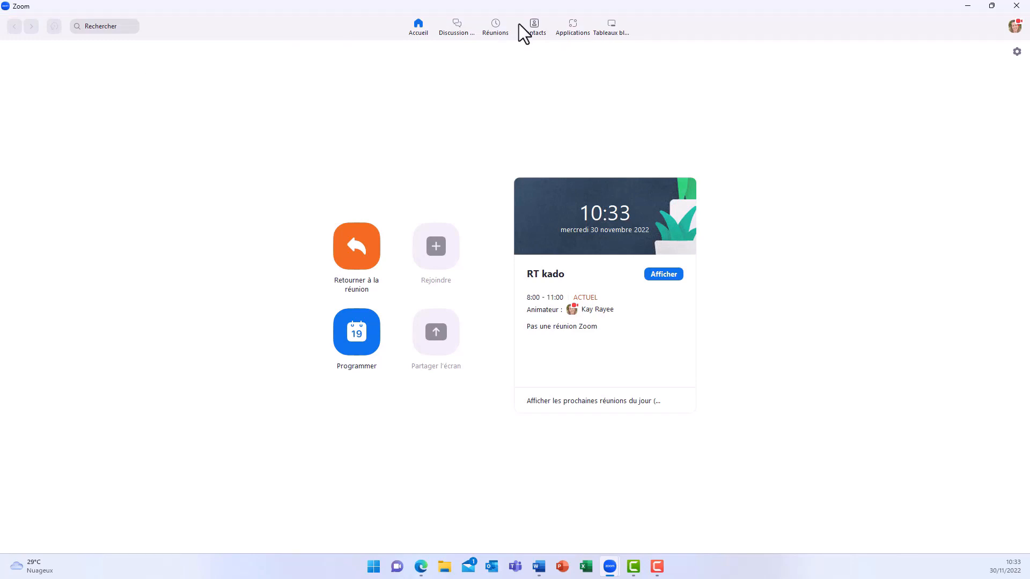
Search the app catalogue for Trello to show its details page, and open the Trello app in the team chat.
left_click(568, 31)
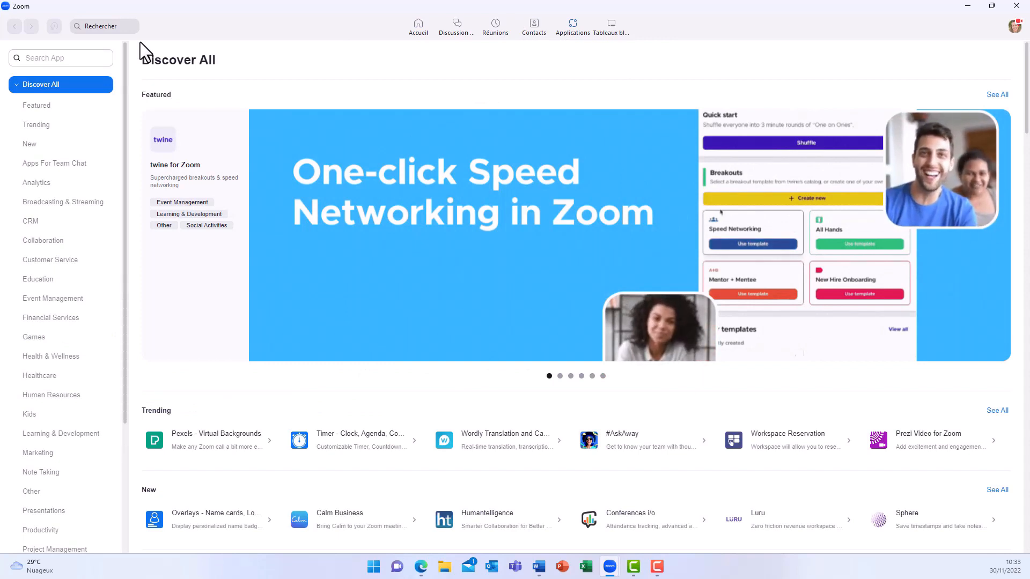
left_click(64, 58)
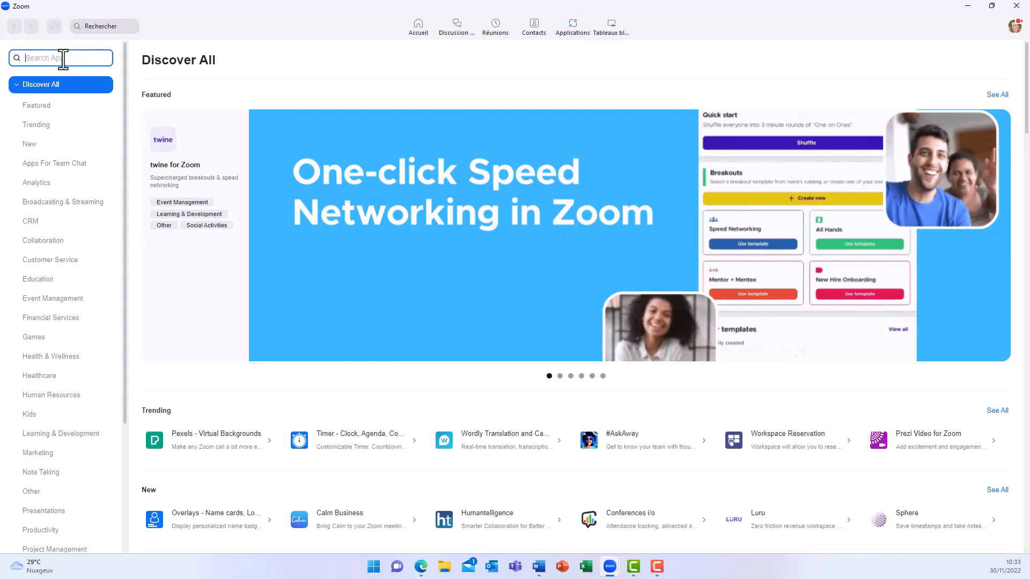
left_click(200, 120)
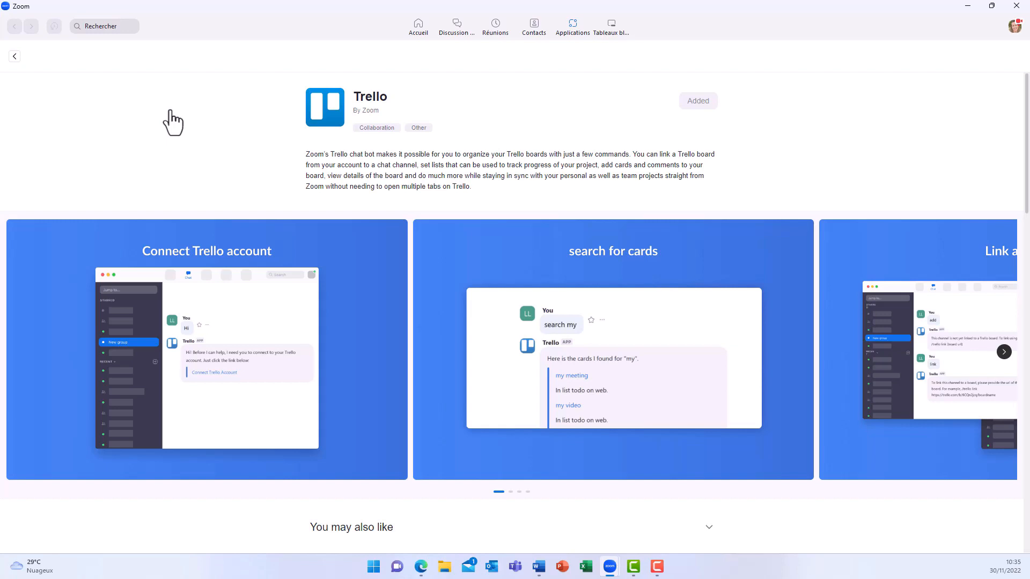
left_click(456, 28)
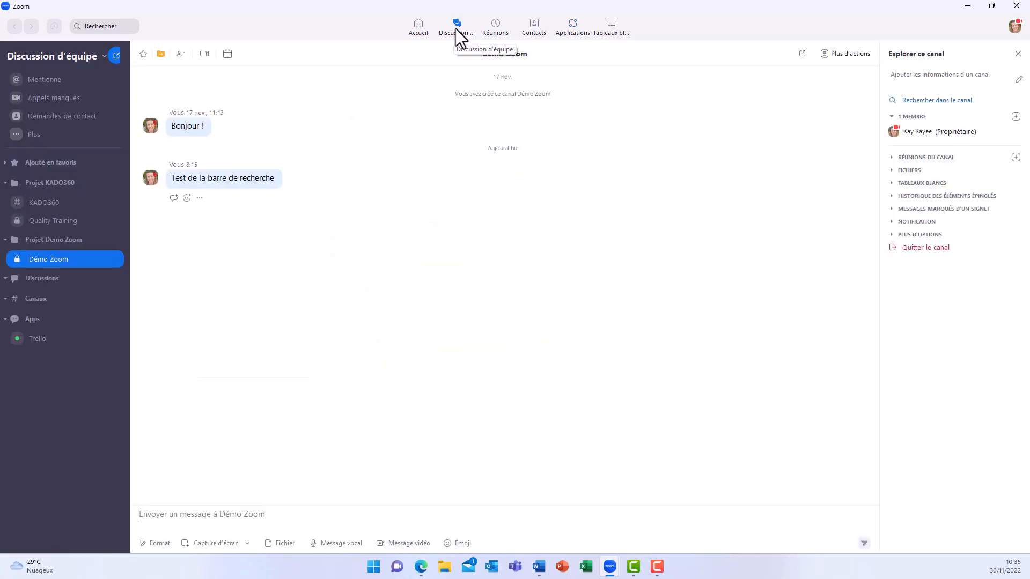
left_click(33, 339)
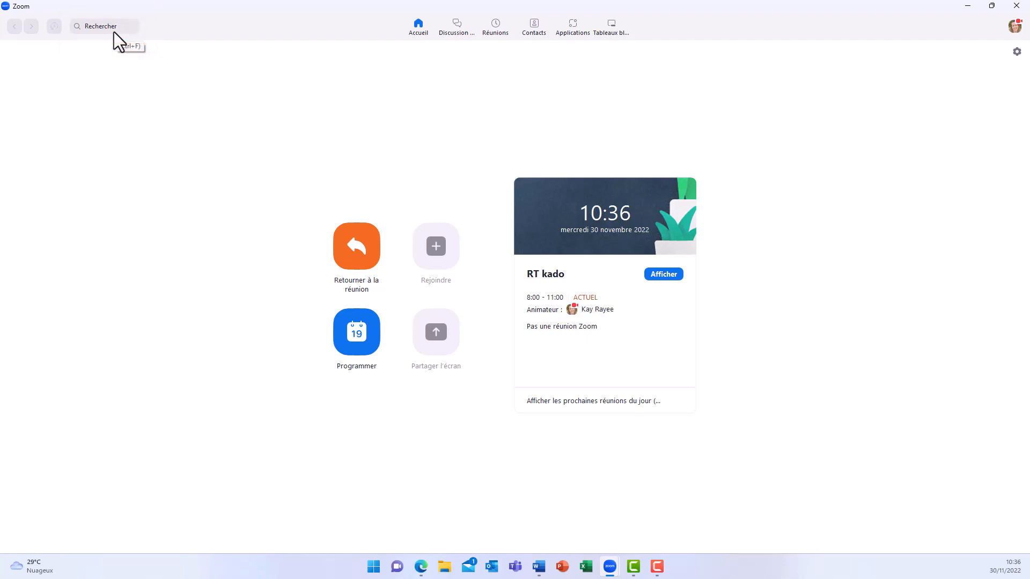
Search Zoom for "test" and show the matching results under Messages.
left_click(114, 31)
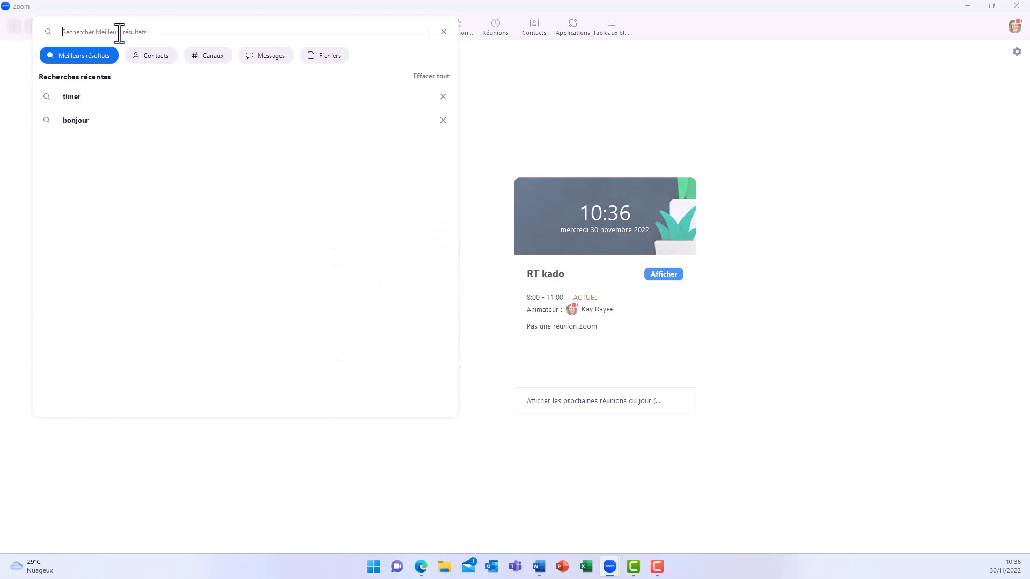
type("test")
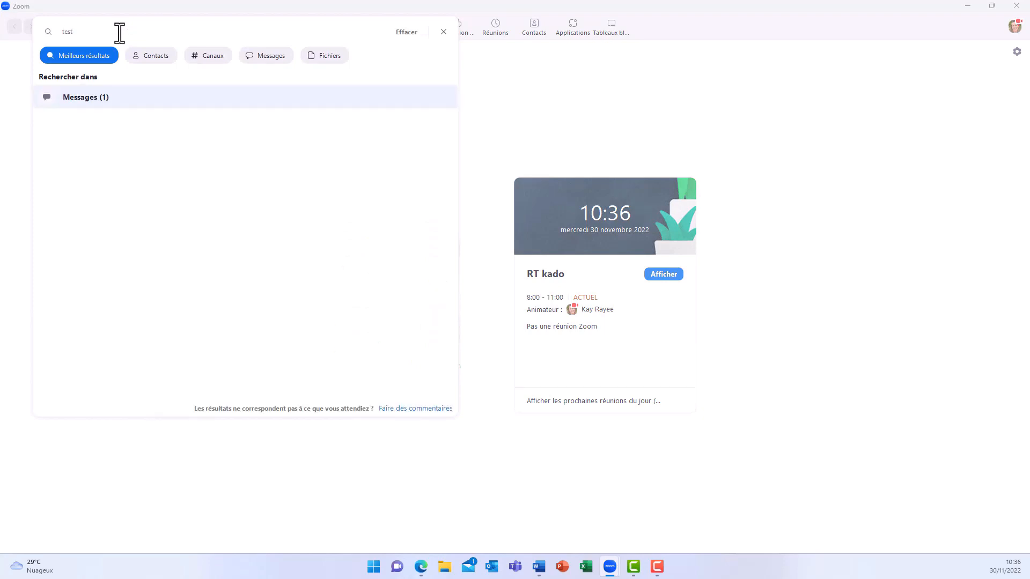
key("Return")
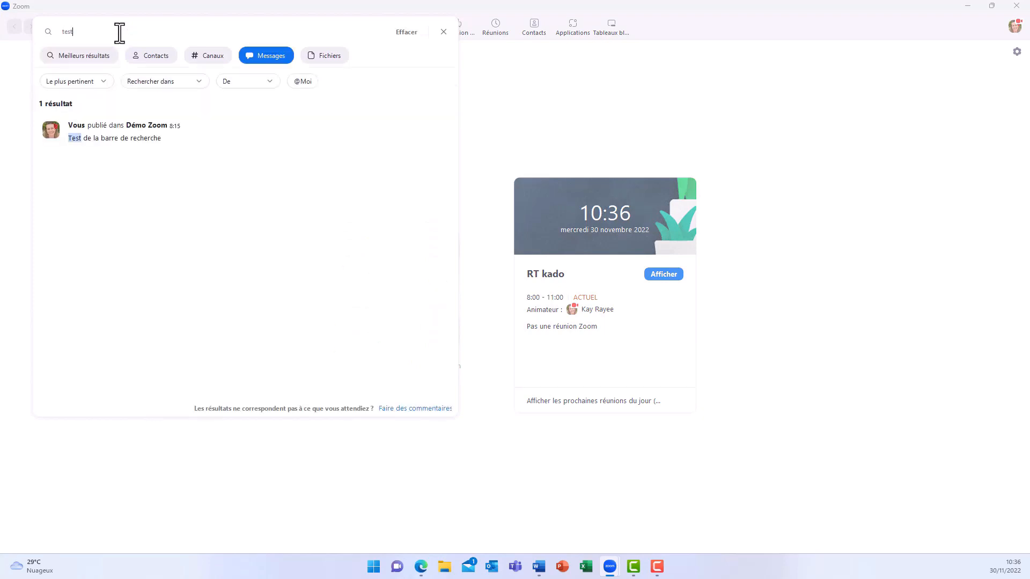